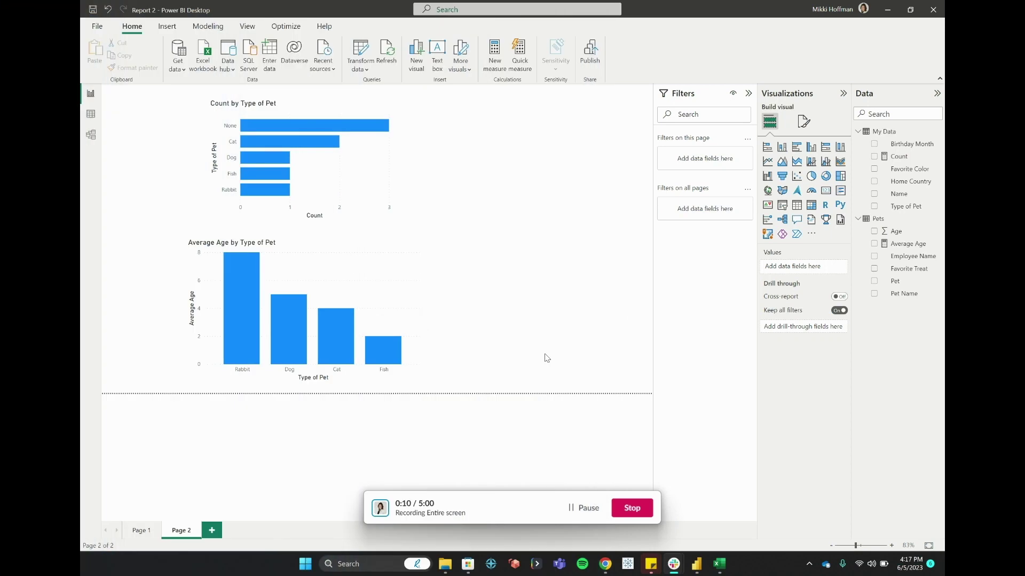
Shrink the Average Age by Type of Pet chart slightly and move it into line beneath the Count by Type of Pet chart.
{"action": "left_click", "coordinate": [350, 165]}
{"action": "left_click", "coordinate": [367, 270]}
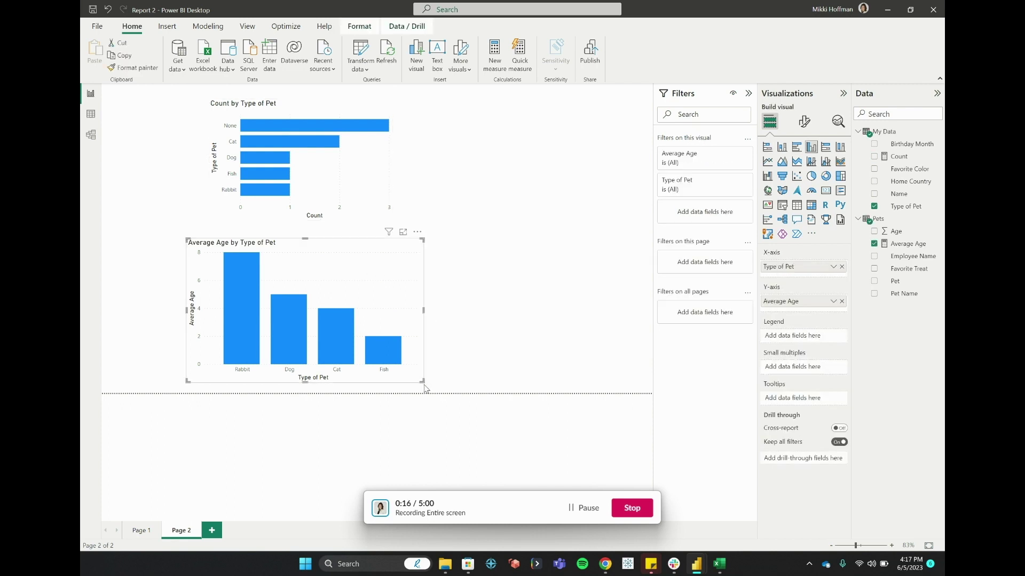
{"action": "left_click_drag", "start_coordinate": [423, 382], "coordinate": [401, 366]}
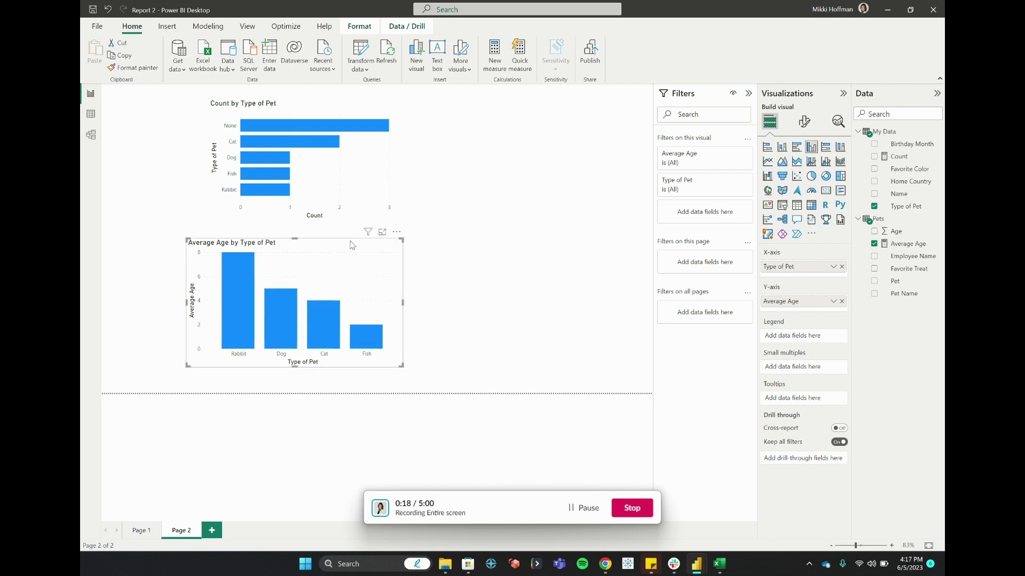
{"action": "left_click_drag", "start_coordinate": [351, 244], "coordinate": [373, 243]}
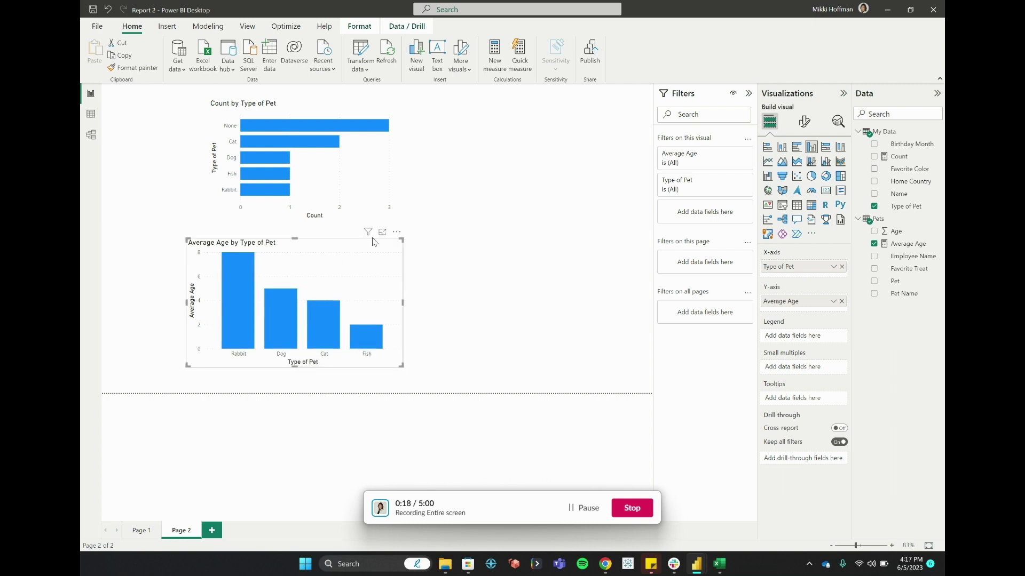
{"action": "left_click", "coordinate": [585, 123]}
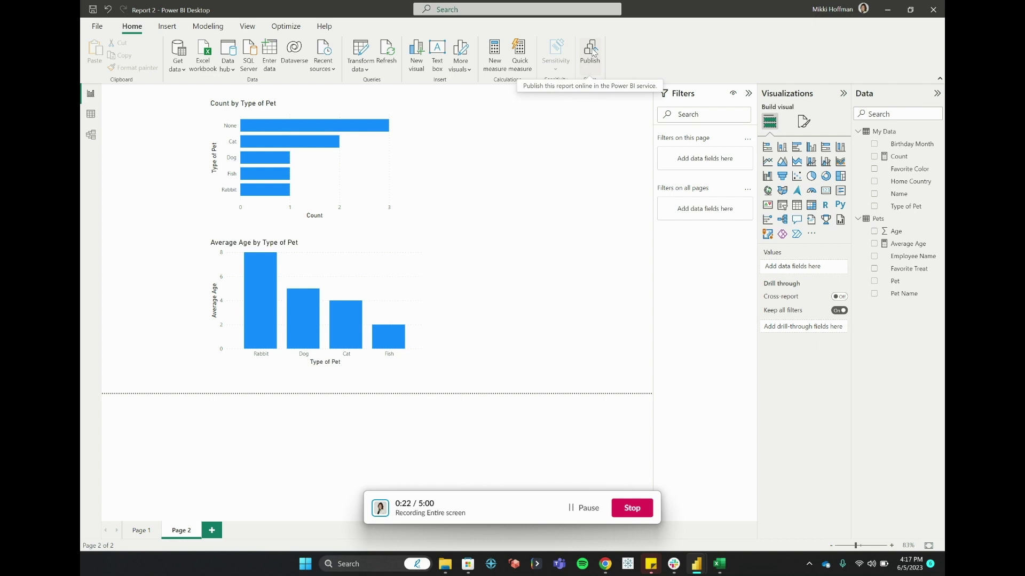
Save the report changes and publish Report 2 to Example 1 Workspace.
{"action": "left_click", "coordinate": [593, 51]}
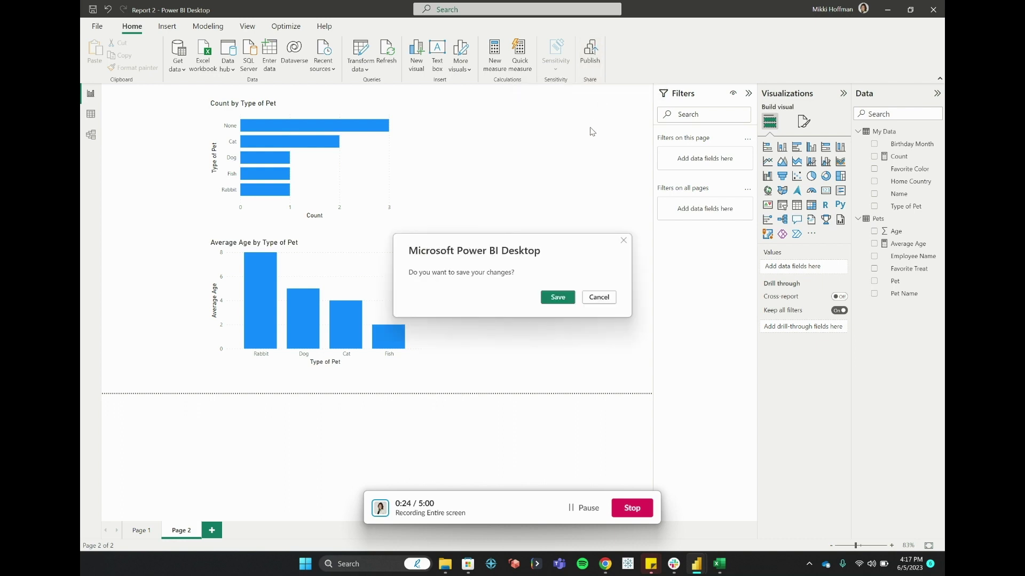
{"action": "left_click", "coordinate": [552, 297]}
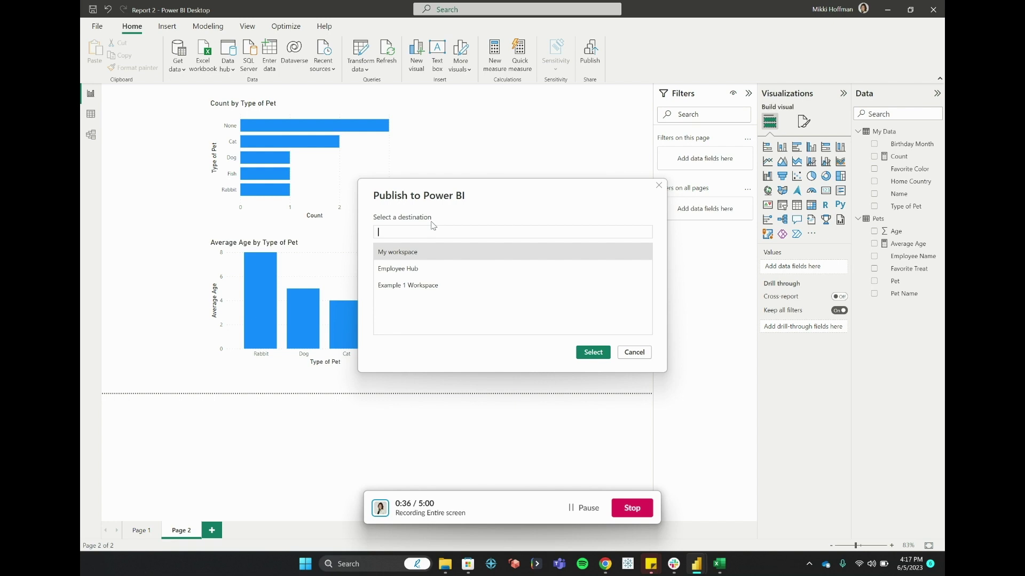
{"action": "left_click", "coordinate": [424, 292]}
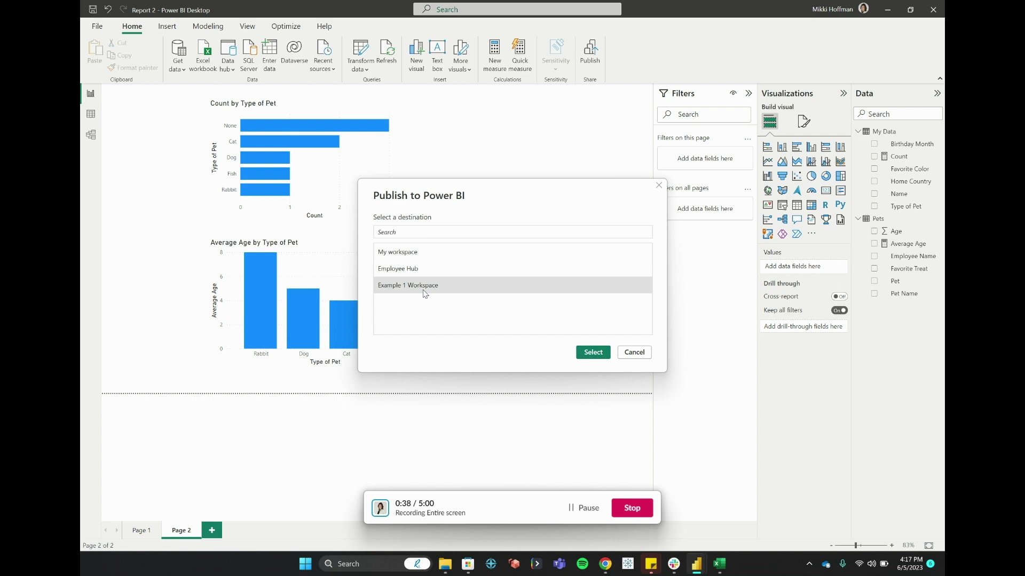
{"action": "left_click", "coordinate": [592, 353]}
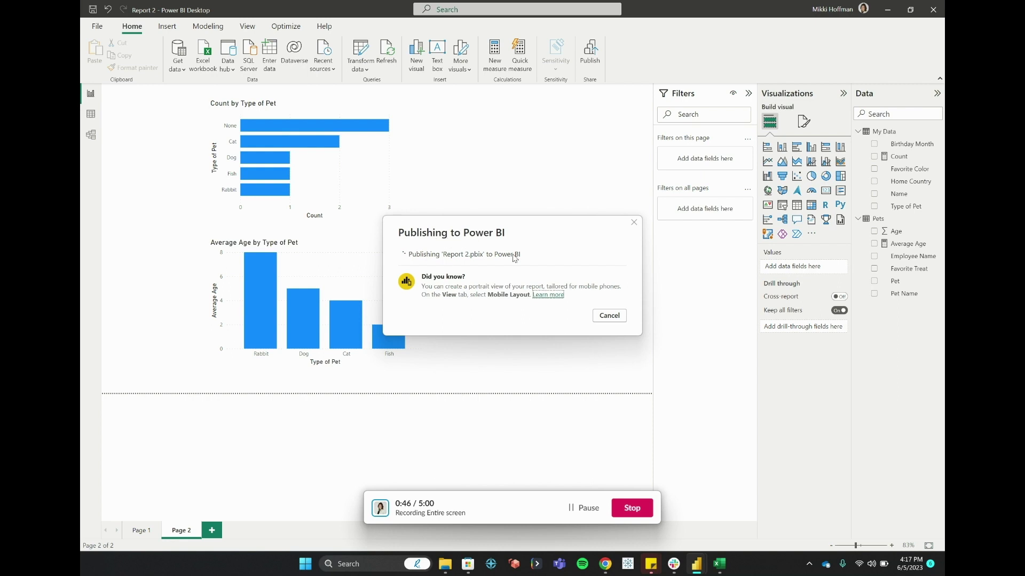
Switch to the Power BI service in Chrome and open Example 1 Workspace.
{"action": "mouse_move", "coordinate": [602, 564]}
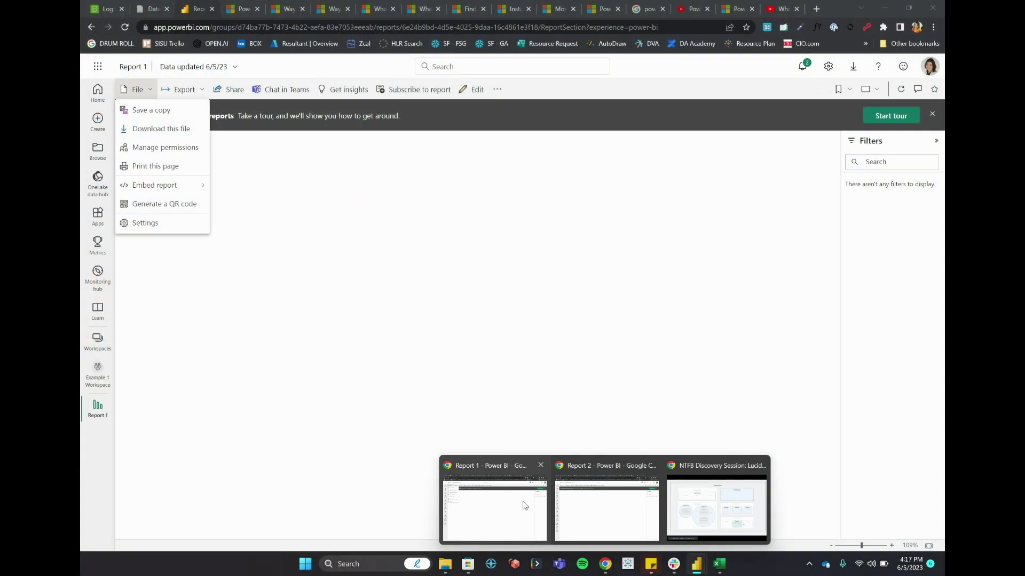
{"action": "left_click", "coordinate": [524, 505]}
{"action": "left_click", "coordinate": [161, 302]}
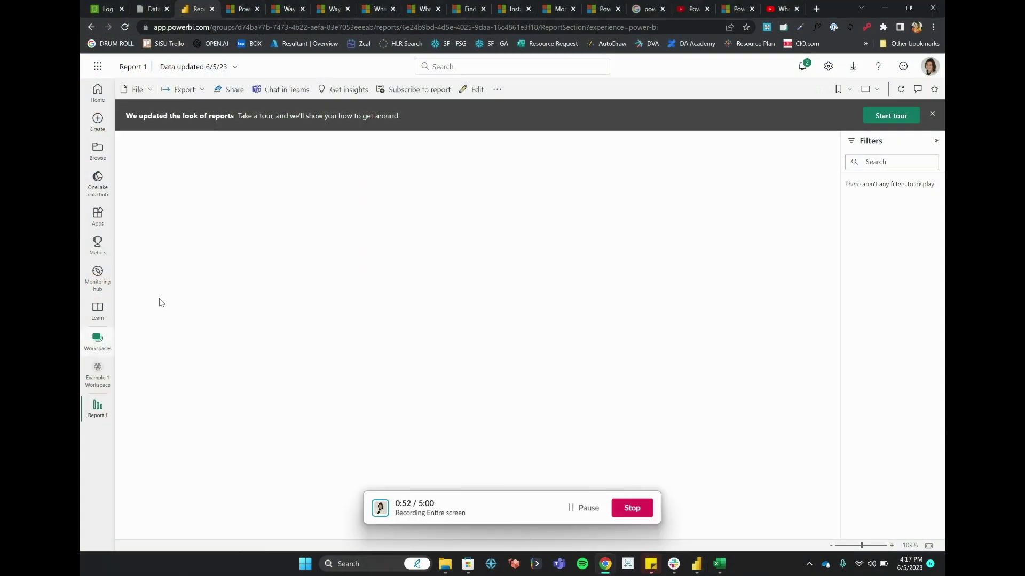
{"action": "left_click", "coordinate": [98, 340]}
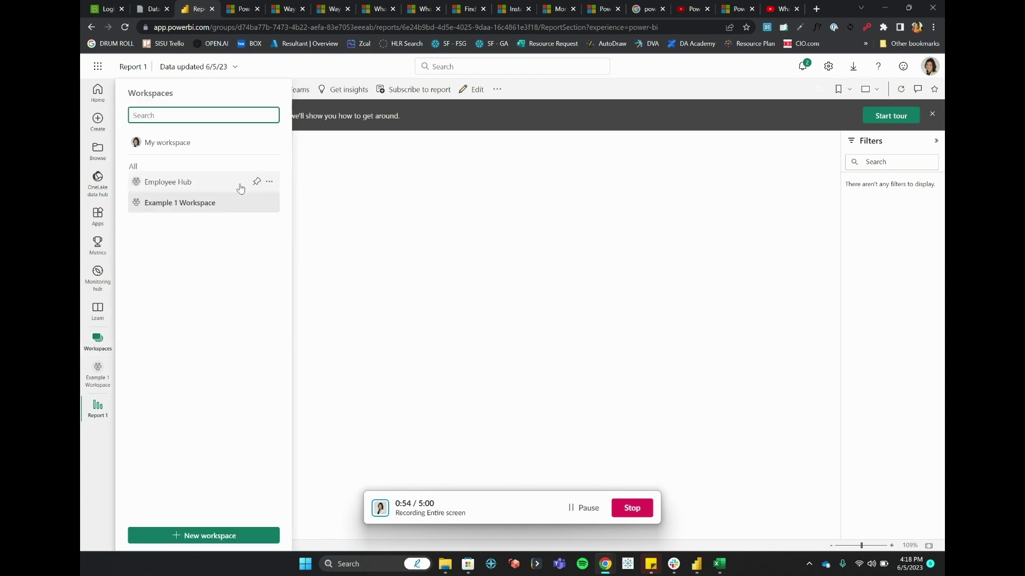
{"action": "left_click", "coordinate": [180, 205]}
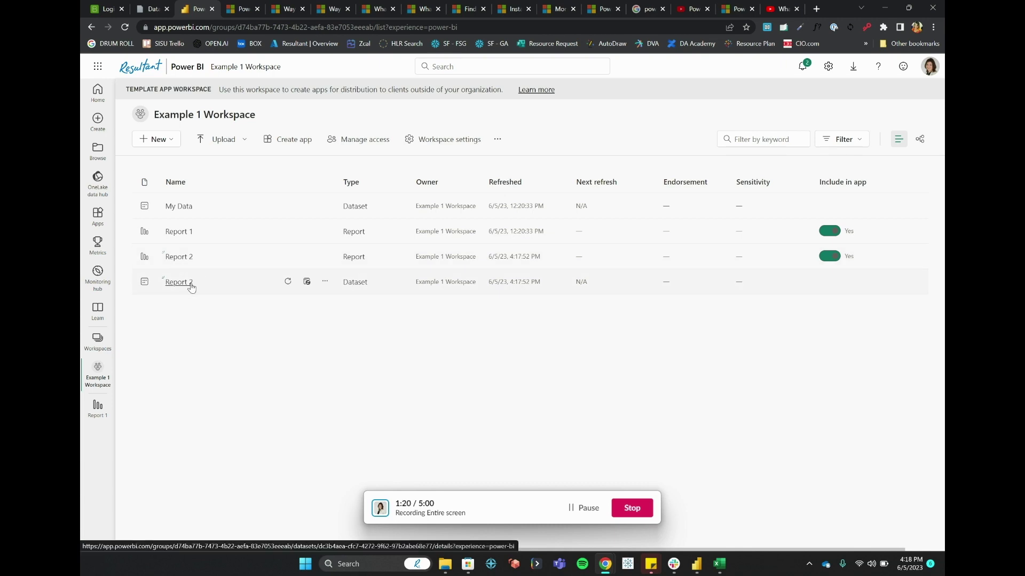
{"action": "left_click", "coordinate": [585, 507]}
{"action": "left_click", "coordinate": [579, 509]}
Filter the contents of Example 1 Workspace by the Dataset type.
{"action": "left_click", "coordinate": [839, 141]}
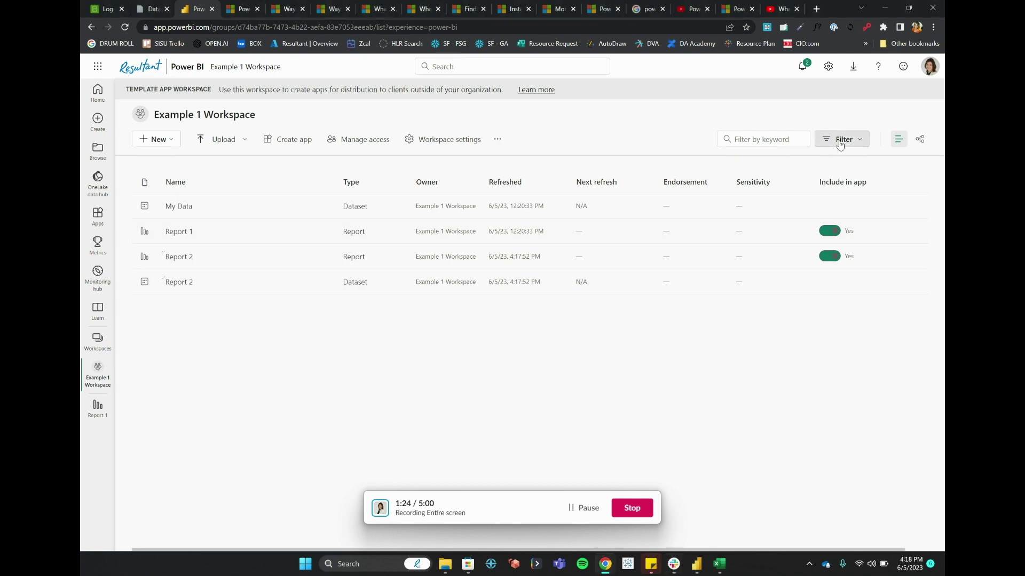
{"action": "left_click", "coordinate": [781, 192]}
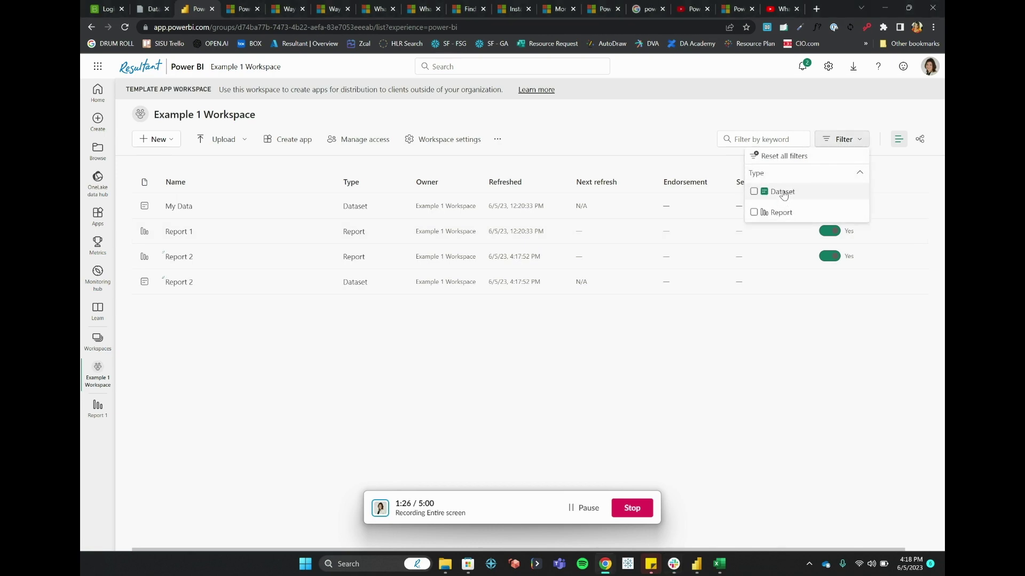
{"action": "left_click", "coordinate": [393, 325]}
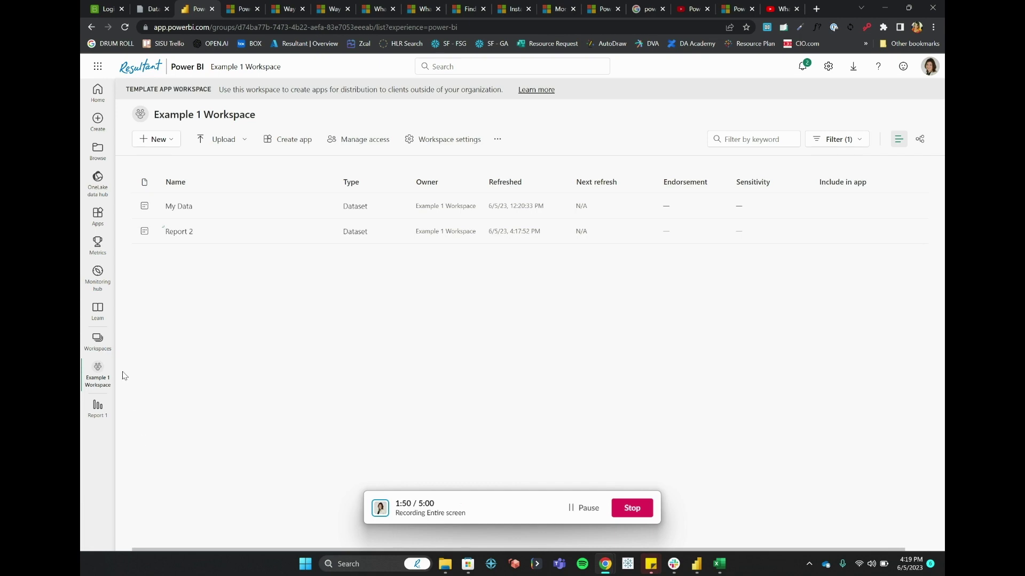
Bring up the list of available workspaces.
{"action": "left_click", "coordinate": [99, 347]}
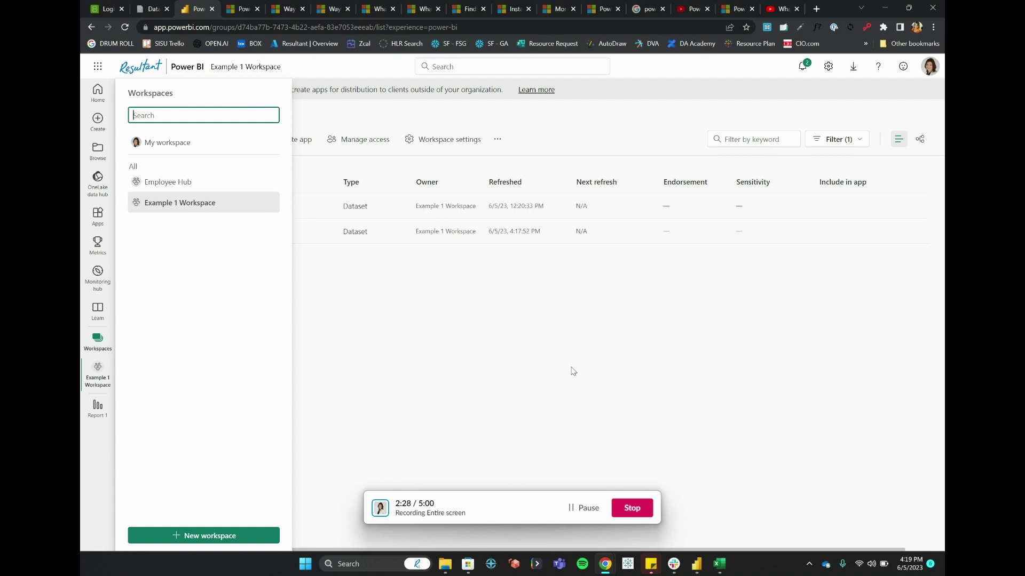
{"action": "left_click", "coordinate": [585, 507]}
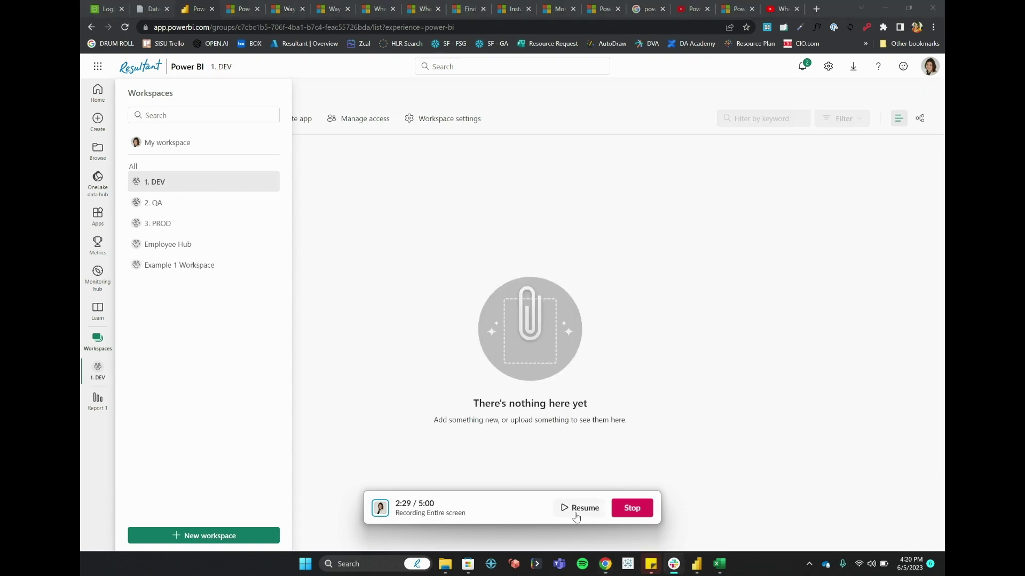
{"action": "left_click", "coordinate": [581, 508]}
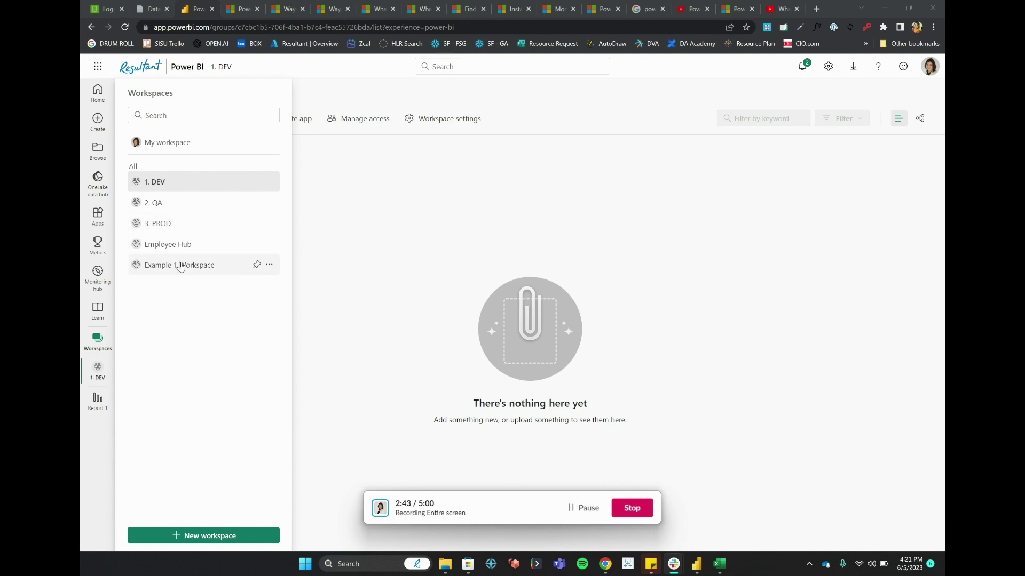
Switch to Report 2 in Power BI Desktop, acknowledge the finished publishing, answer Yes to the feedback question and dismiss the rating request.
{"action": "mouse_move", "coordinate": [695, 563]}
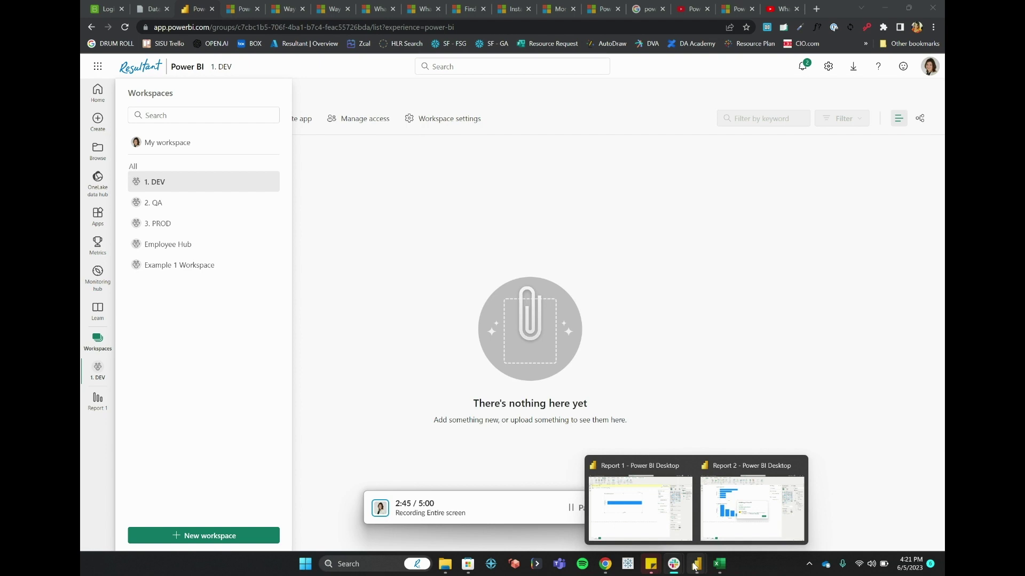
{"action": "left_click", "coordinate": [720, 510]}
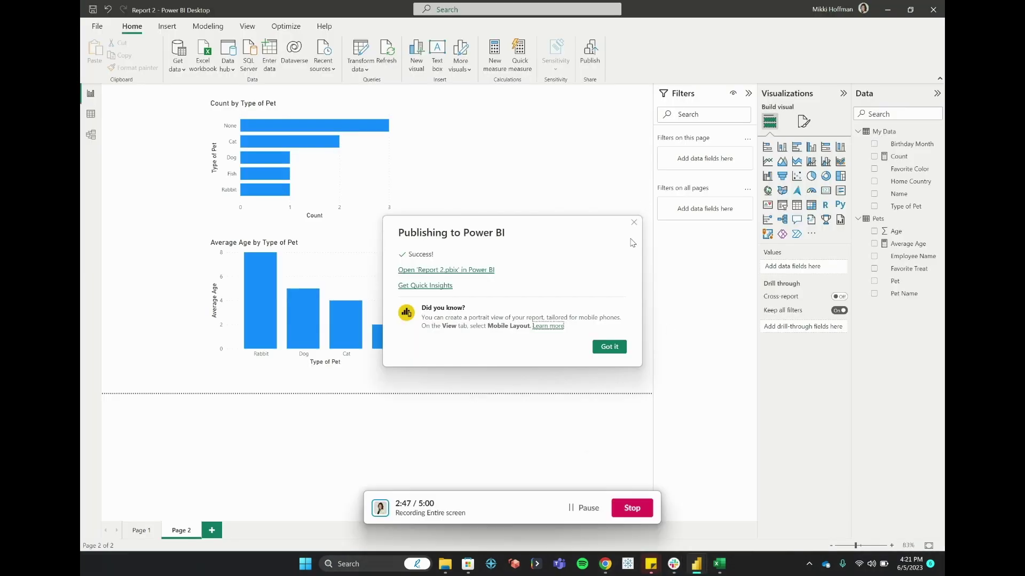
{"action": "left_click", "coordinate": [615, 349]}
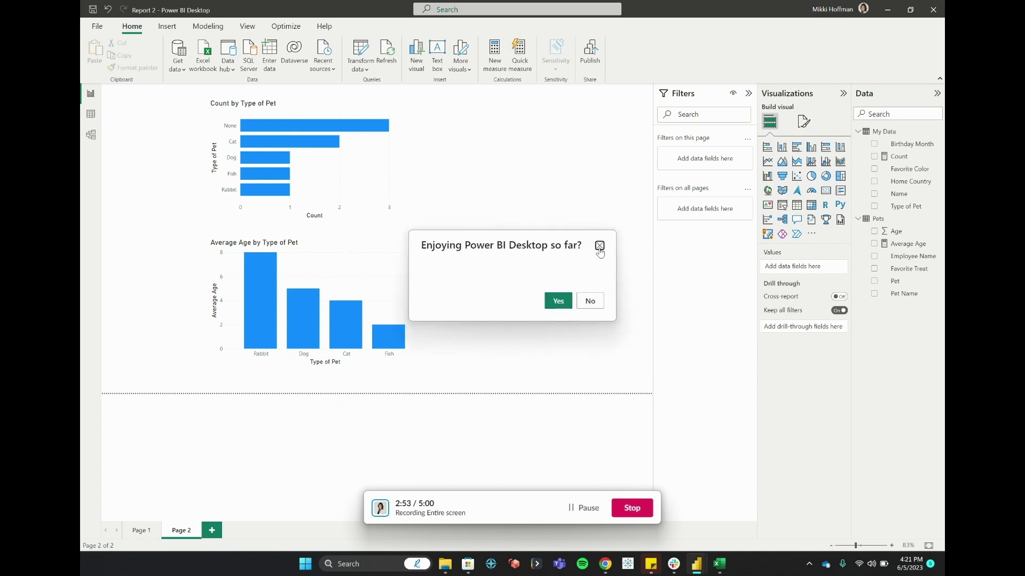
{"action": "left_click", "coordinate": [558, 308]}
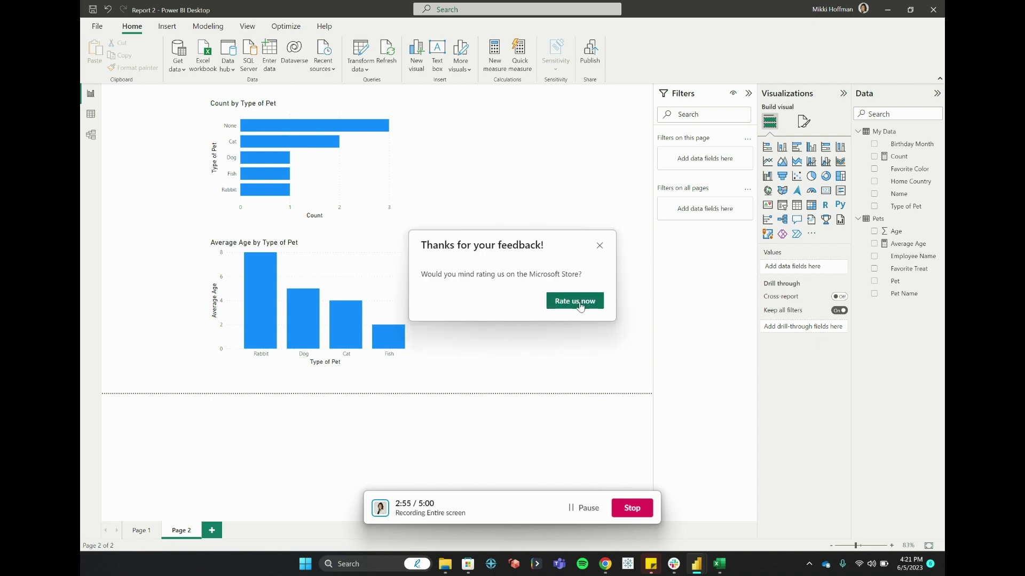
{"action": "left_click", "coordinate": [599, 246]}
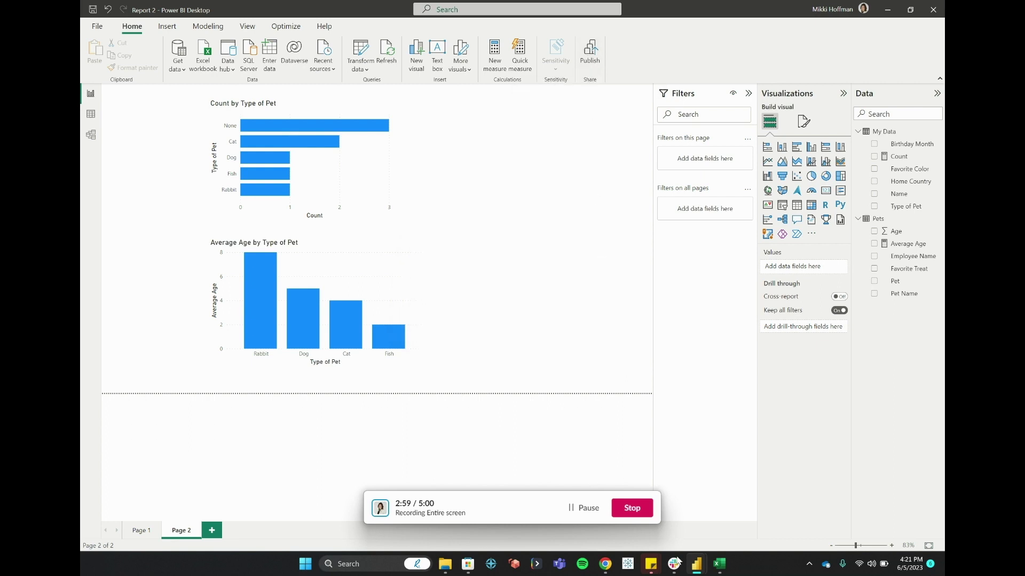
Return to the Power BI service in Chrome, open Example 1 Workspace and inspect the available options for the first Report 2 report.
{"action": "mouse_move", "coordinate": [696, 563]}
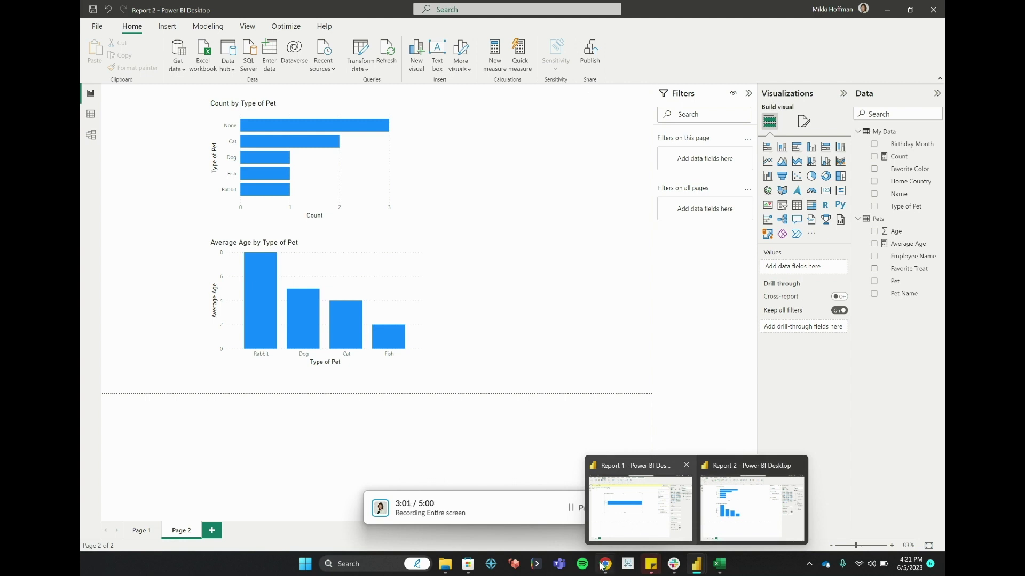
{"action": "mouse_move", "coordinate": [605, 564]}
{"action": "left_click", "coordinate": [488, 511]}
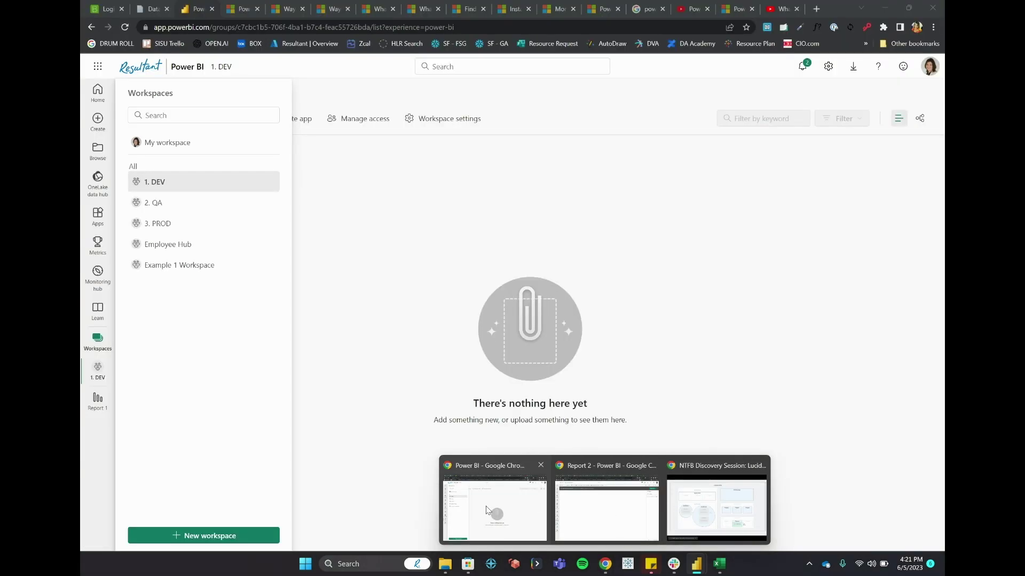
{"action": "left_click", "coordinate": [183, 265]}
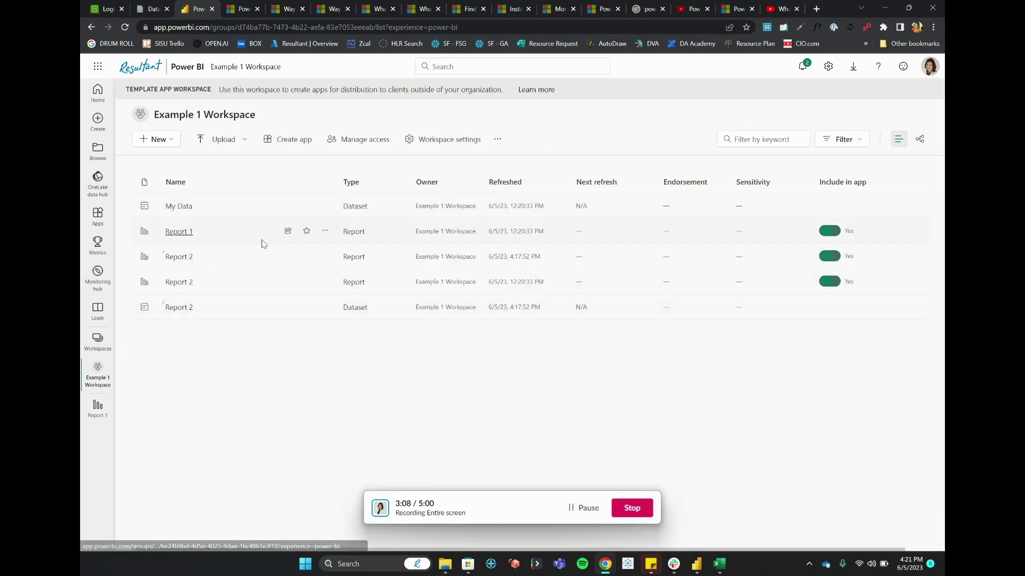
{"action": "left_click", "coordinate": [325, 257]}
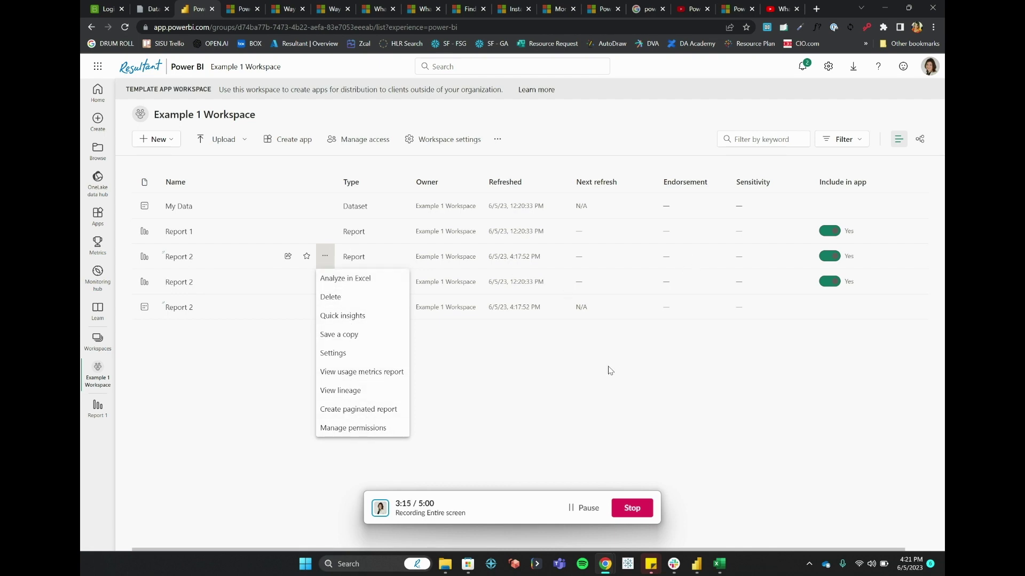
{"action": "left_click", "coordinate": [226, 359]}
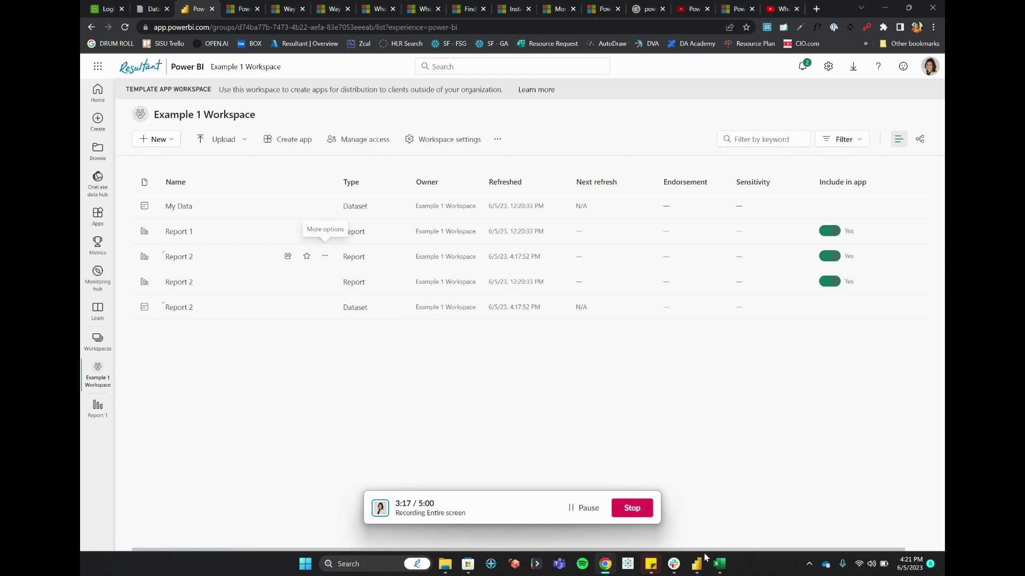
Publish Report 2 from Power BI Desktop to the 1. DEV workspace and return to the Power BI service in Chrome.
{"action": "mouse_move", "coordinate": [696, 564]}
{"action": "left_click", "coordinate": [752, 507]}
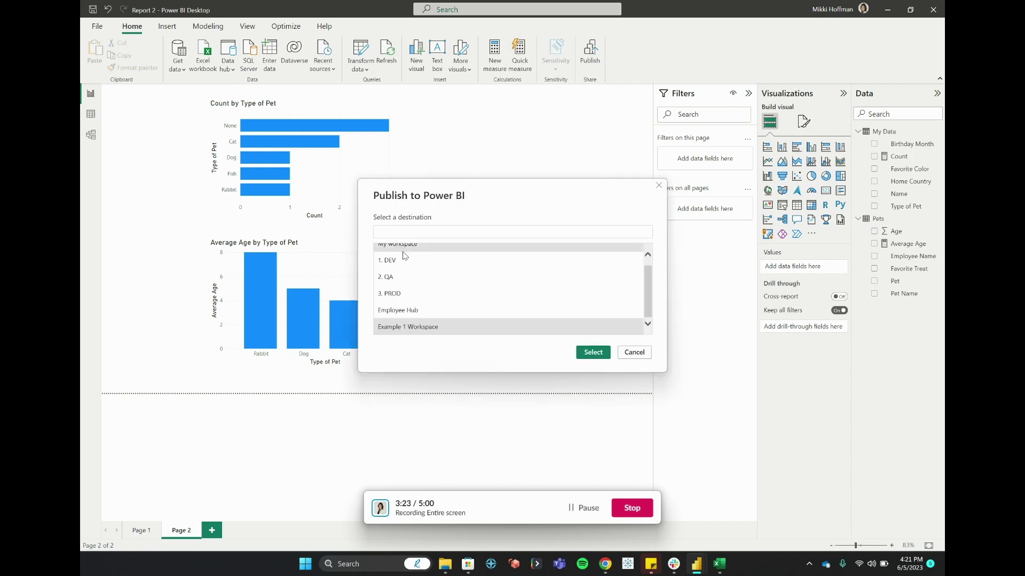
{"action": "left_click", "coordinate": [404, 257]}
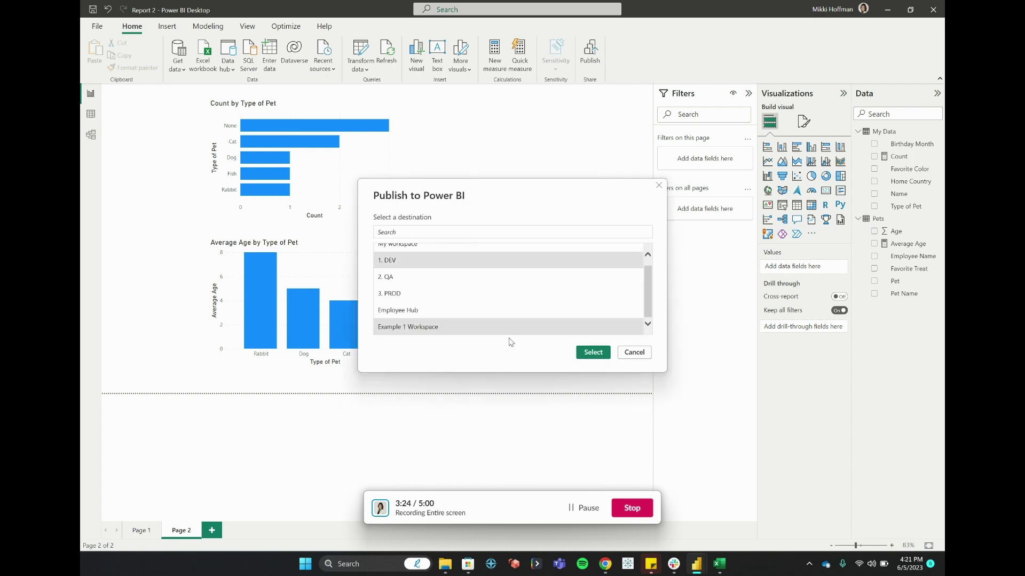
{"action": "left_click", "coordinate": [592, 352]}
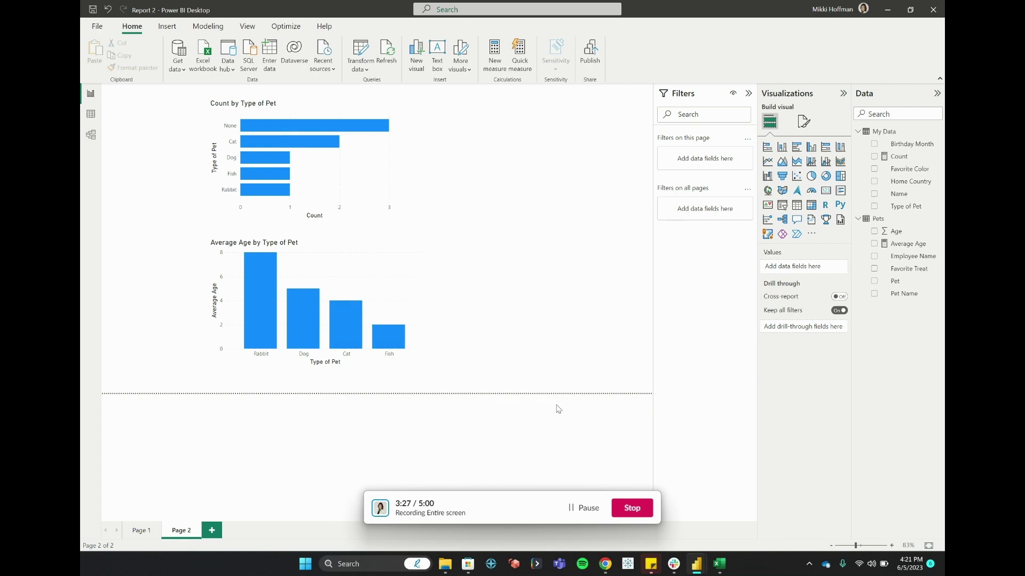
{"action": "key", "text": "alt+Tab"}
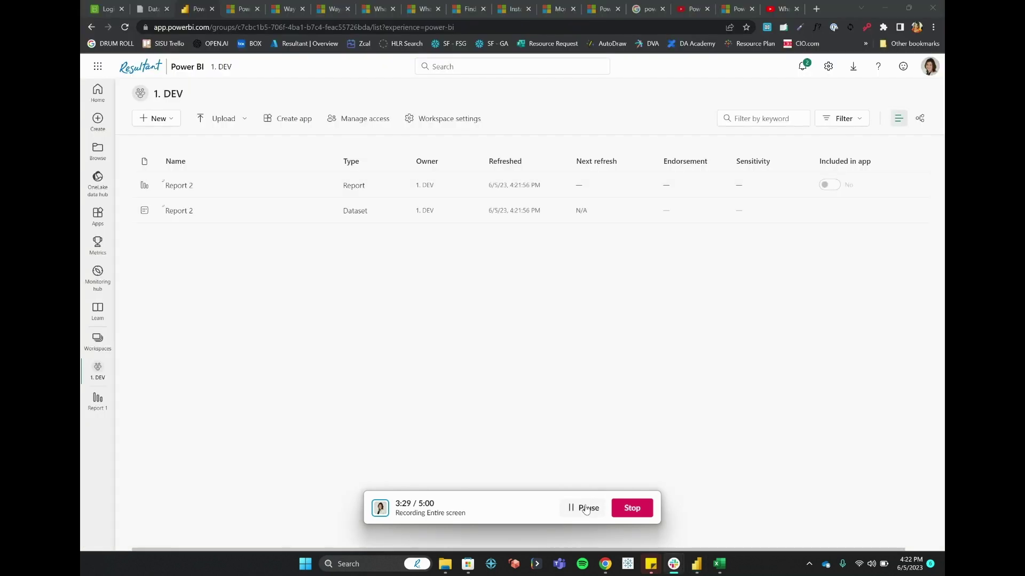